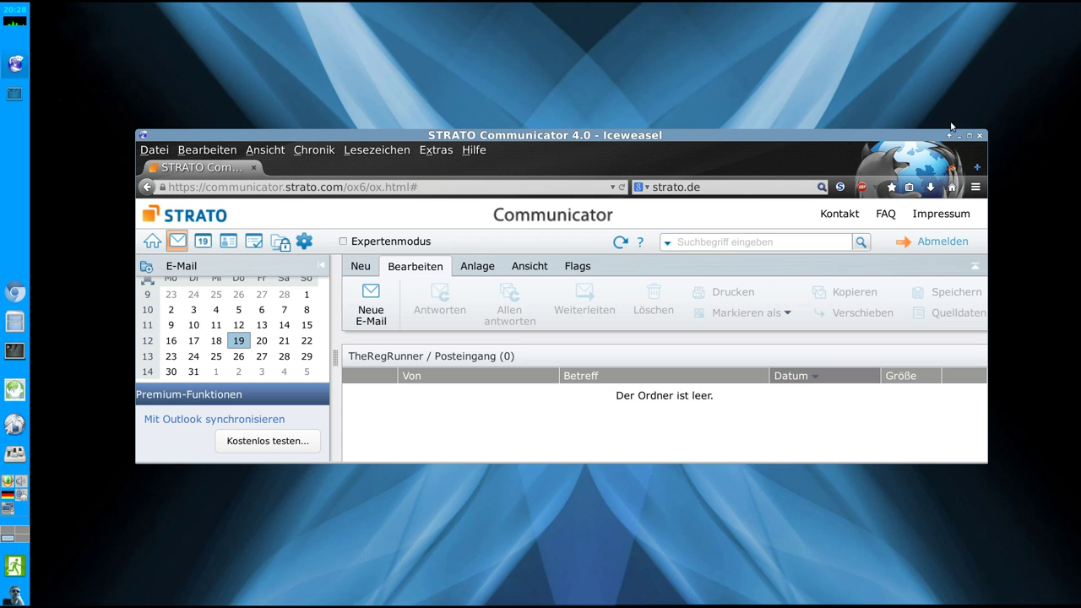
Create a calendar appointment described as "test" on 19.03.2015 from 20:30 to 21:30, save it and dismiss its reminder.
click(969, 135)
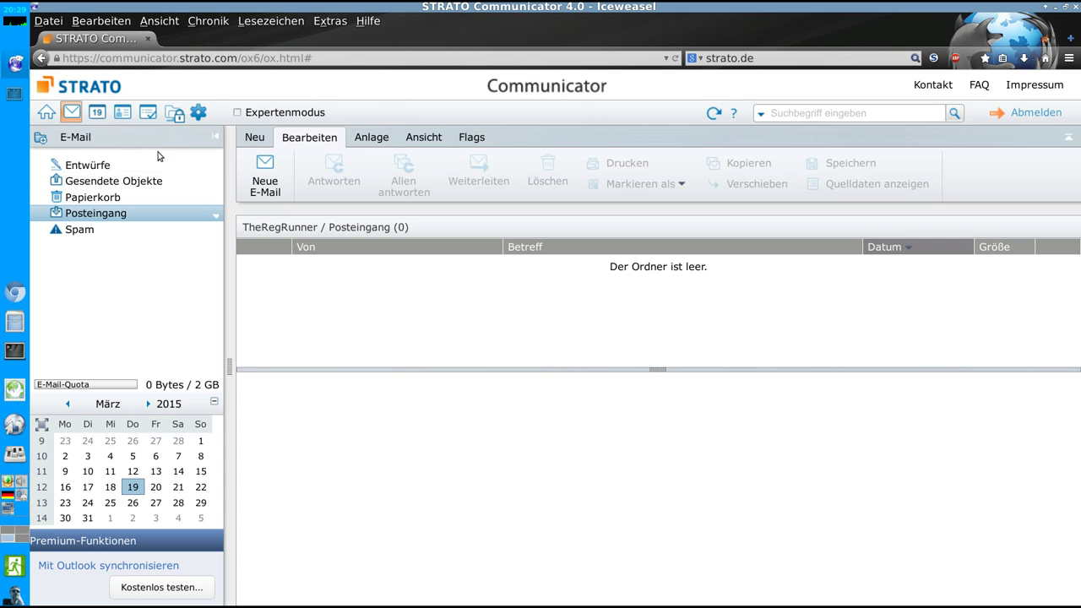
click(98, 112)
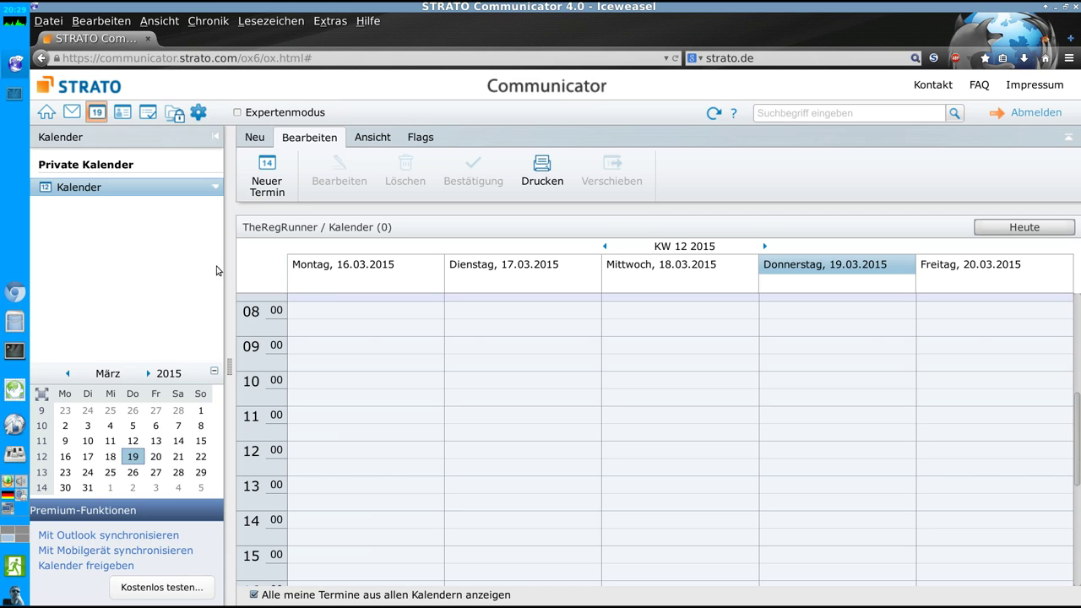
click(264, 175)
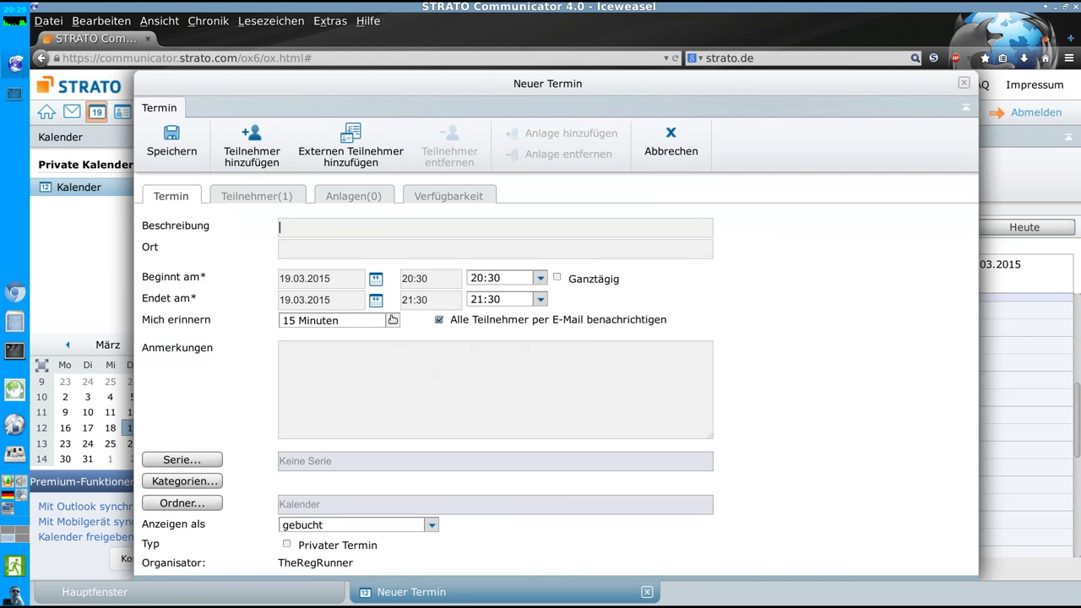
click(308, 228)
text(test)
click(172, 150)
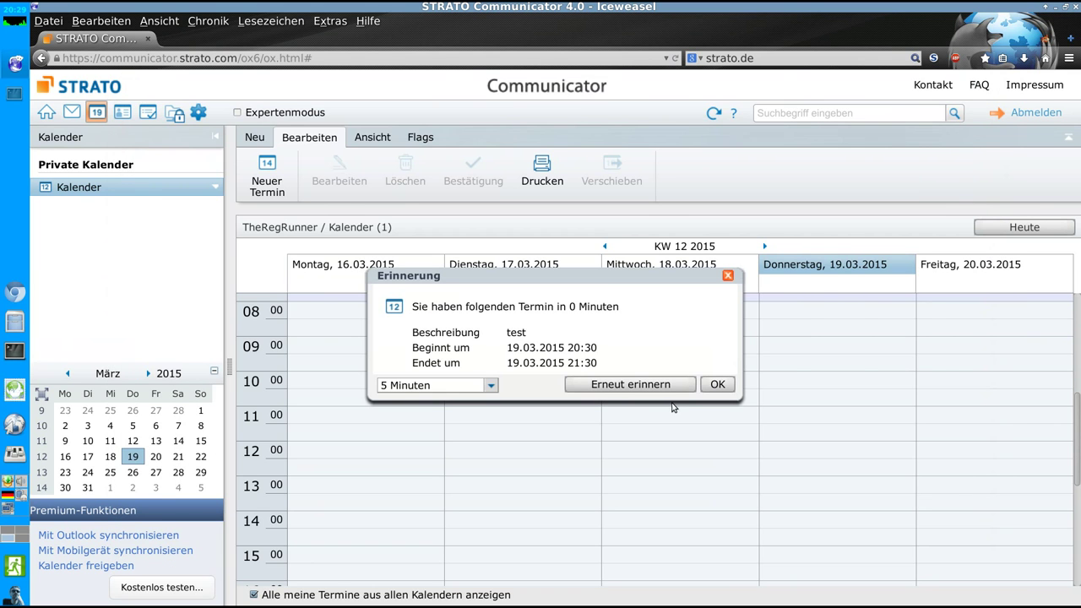
click(716, 385)
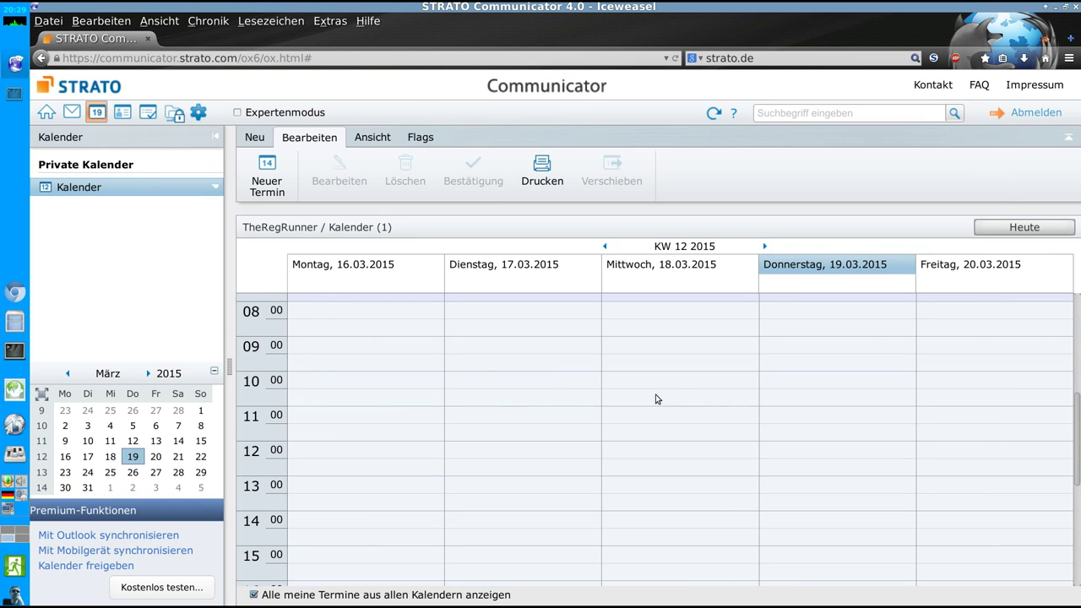
Move the "test" appointment on Thursday, 19.03.2015 to the 10:30 slot in the work week view.
scroll(550, 374, up, 6)
scroll(550, 374, down, 10)
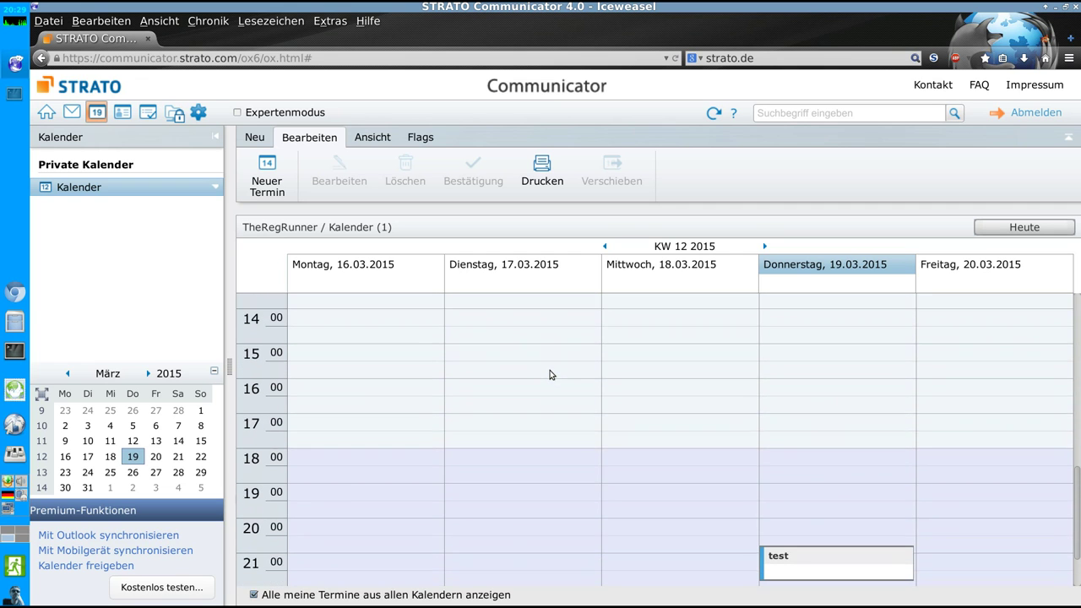
scroll(549, 374, down, 2)
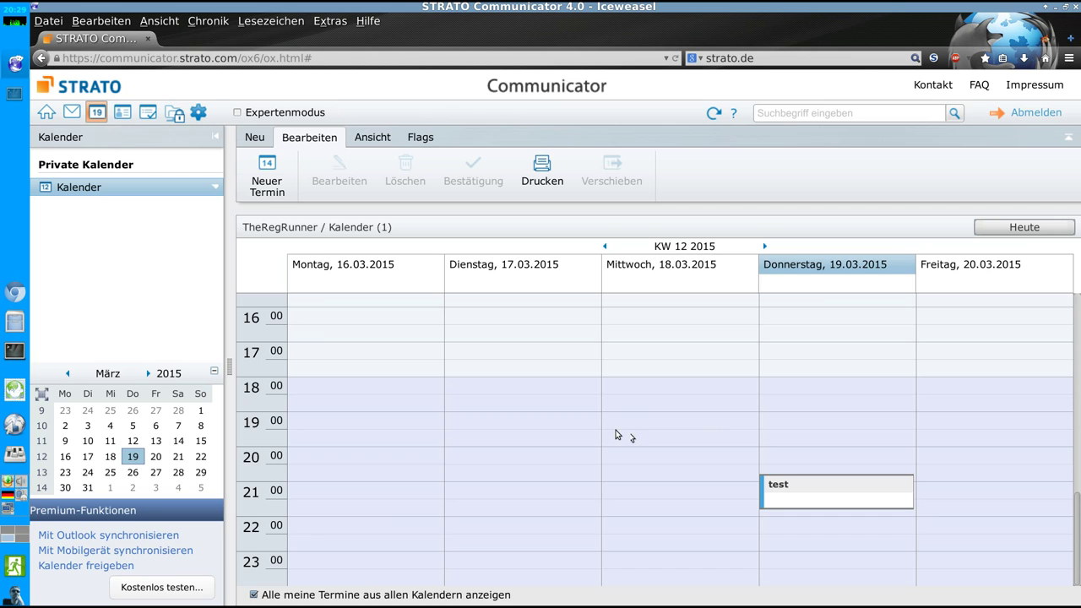
key(ctrl+minus)
key(ctrl+minus)
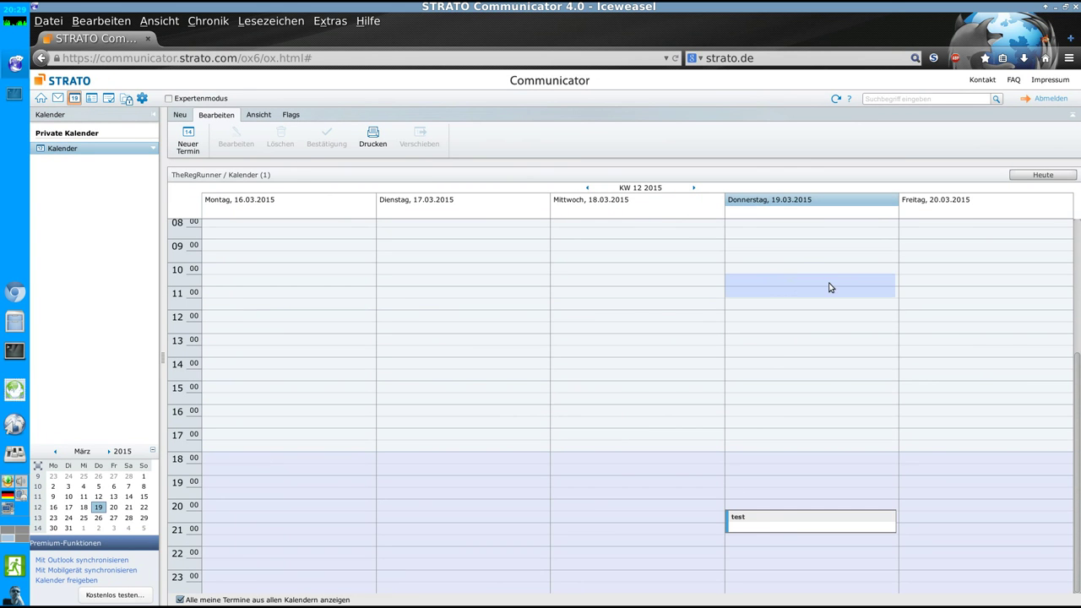
drag(823, 283, 822, 284)
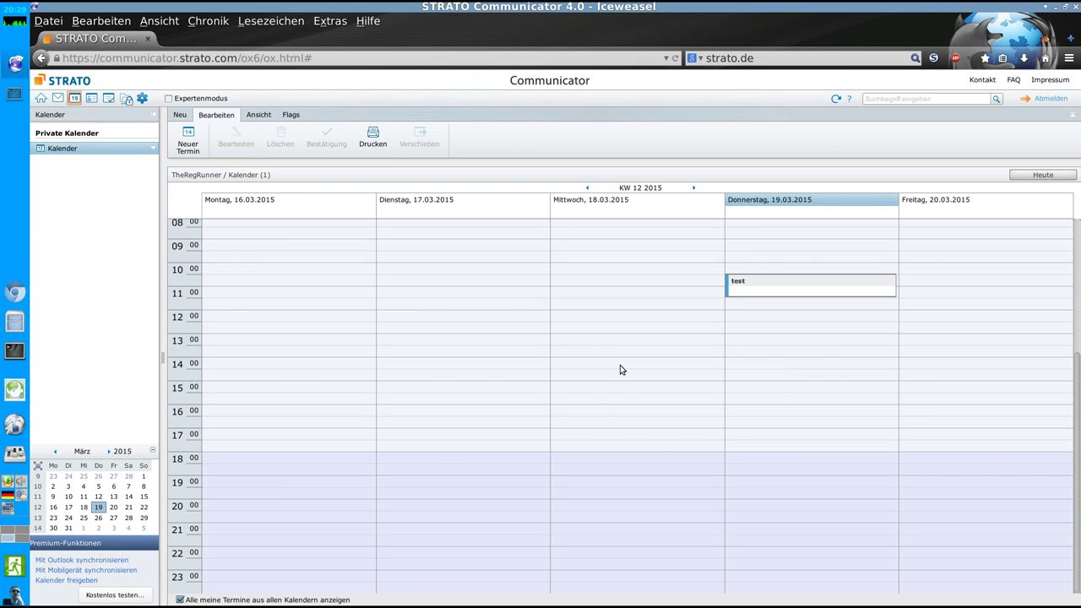
key(ctrl+0)
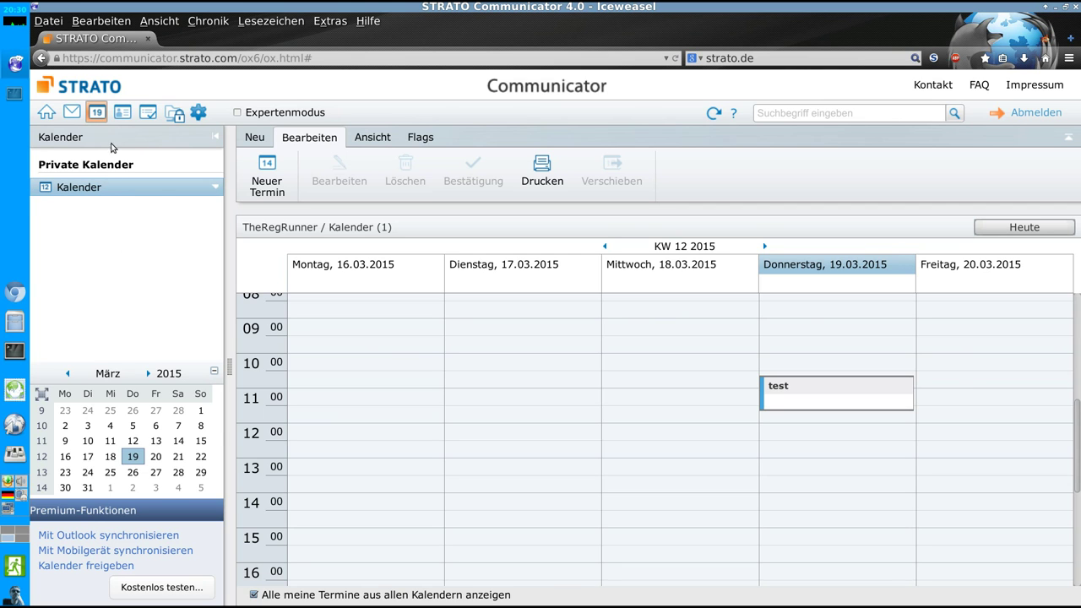
Return to the e-mail module and check the Gesendete Objekte and Papierkorb folders.
click(72, 113)
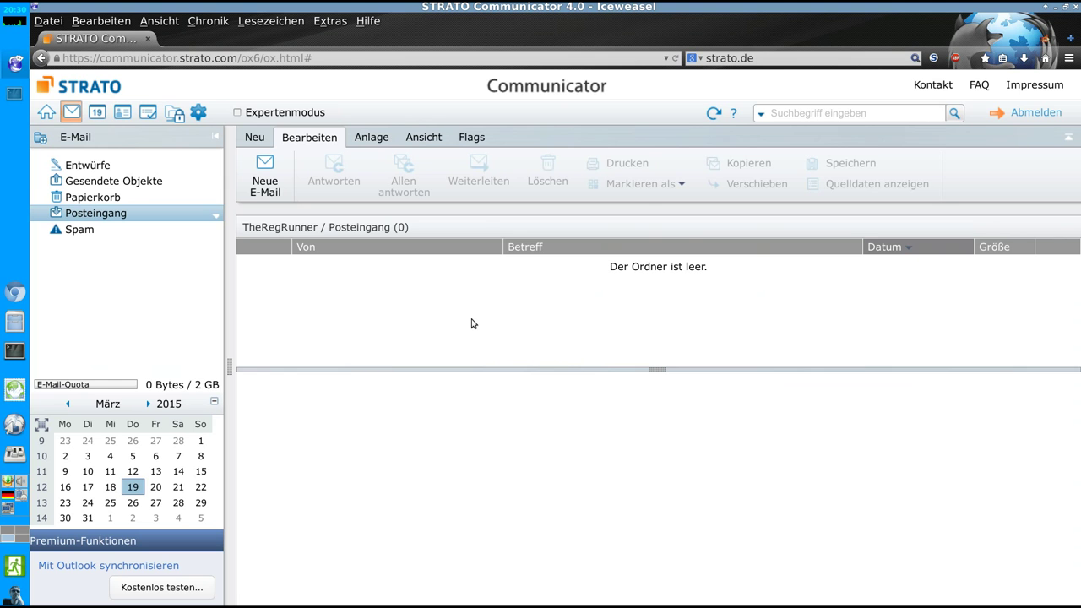
drag(557, 15, 671, 130)
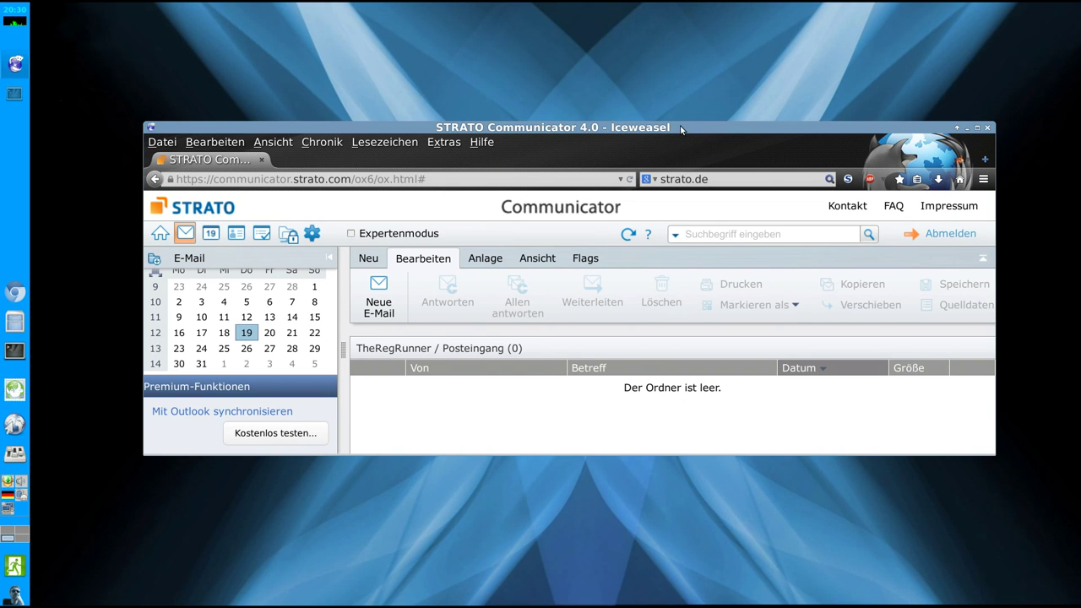
click(977, 127)
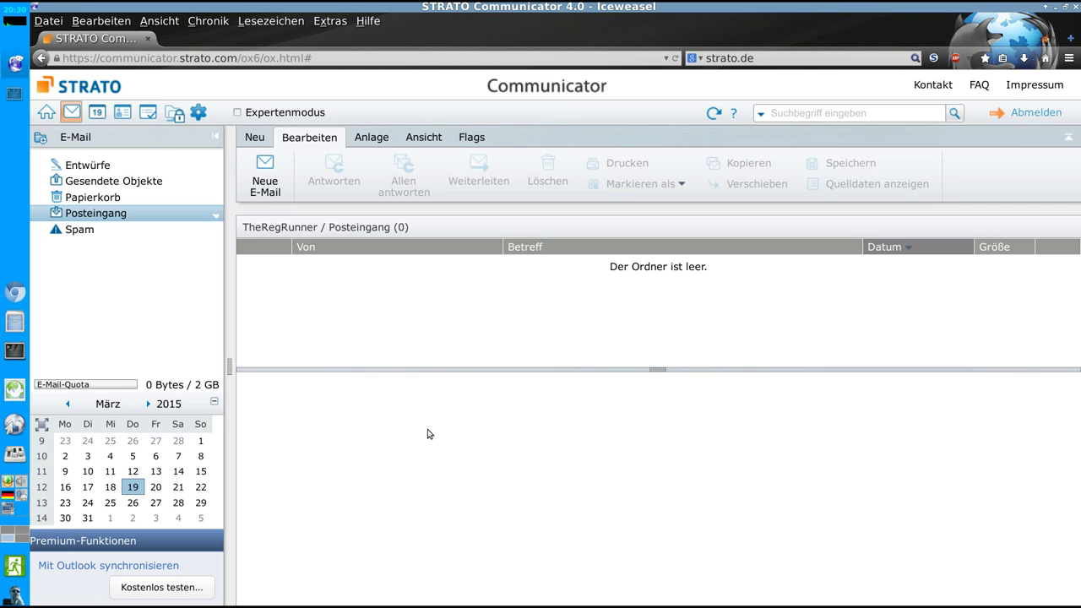
click(98, 184)
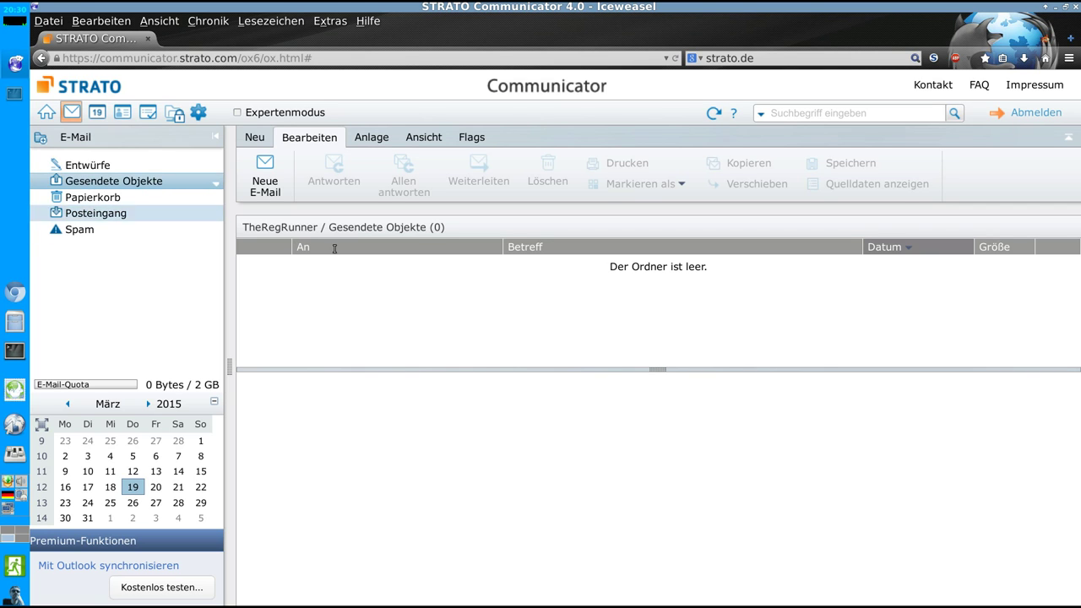
click(143, 201)
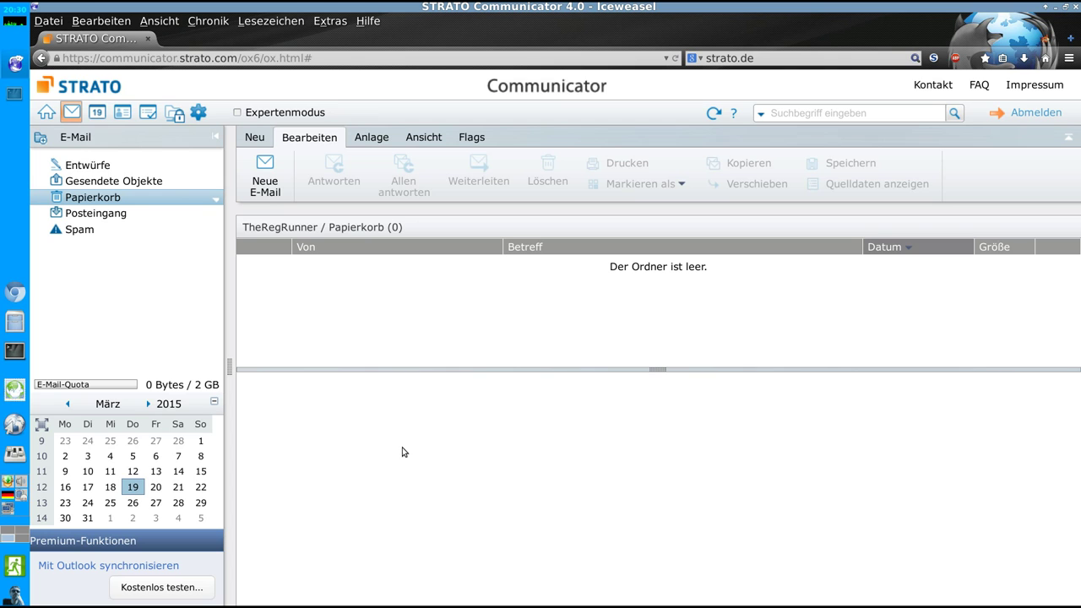
Compose a new e-mail with the body text "und thschüsss", check the sender choices and discard the message.
click(254, 136)
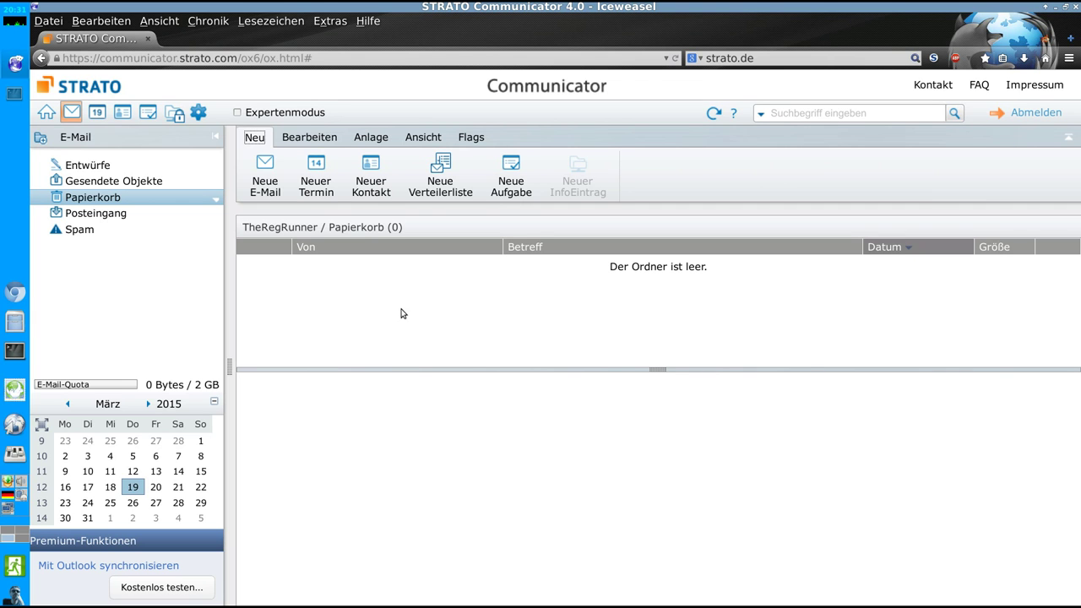
click(261, 175)
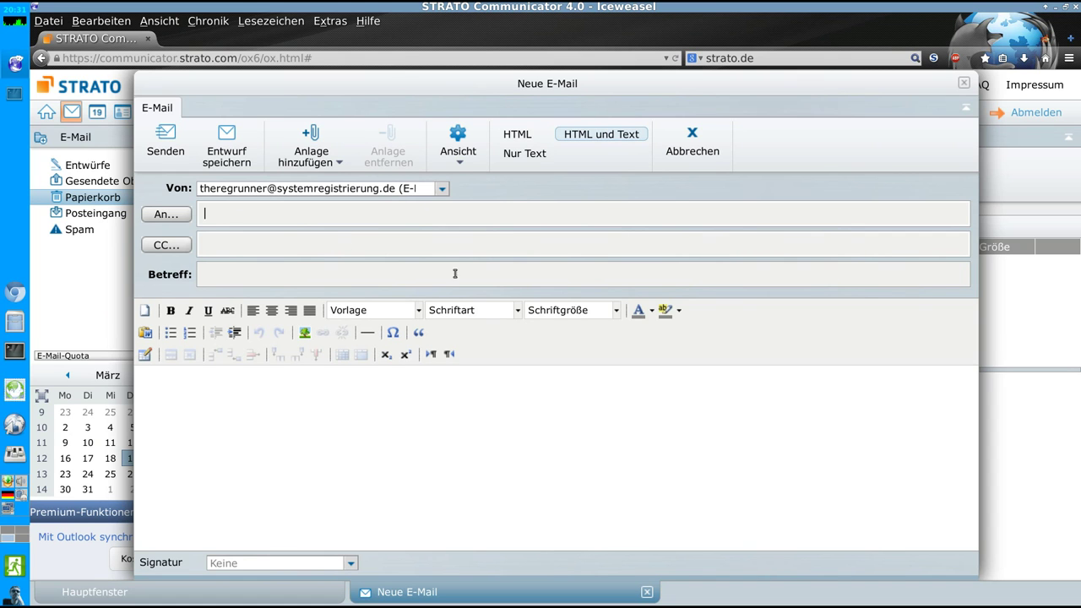
click(505, 395)
text(und thschüsss)
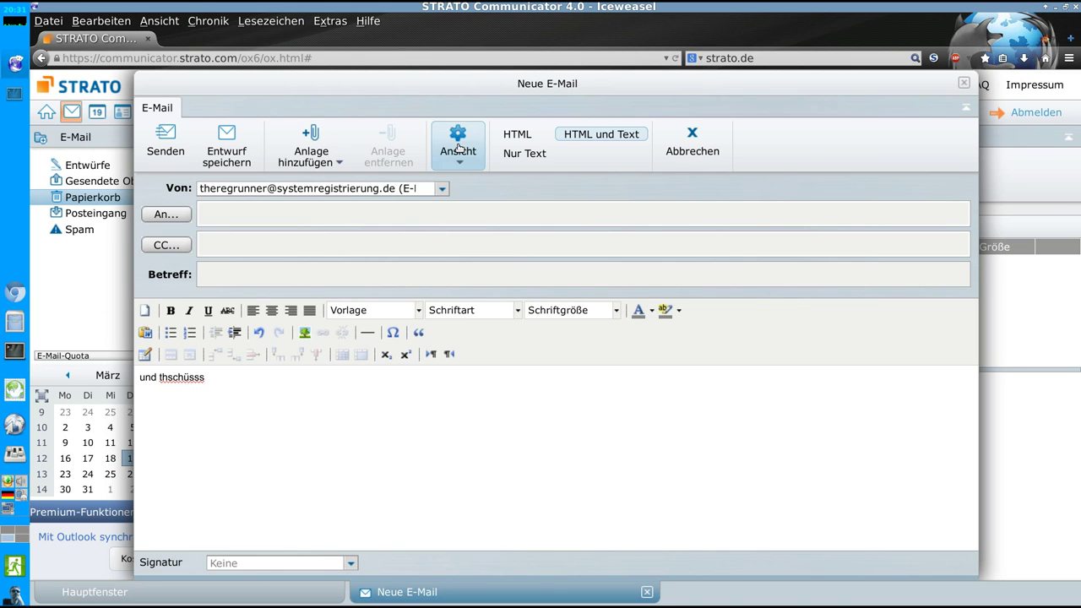
click(391, 188)
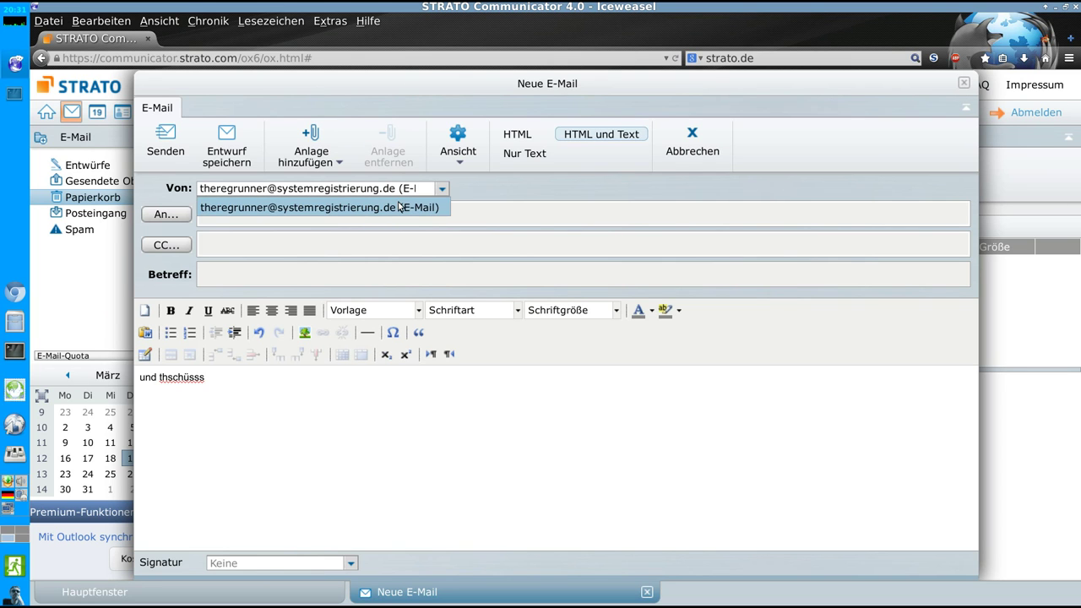
click(543, 192)
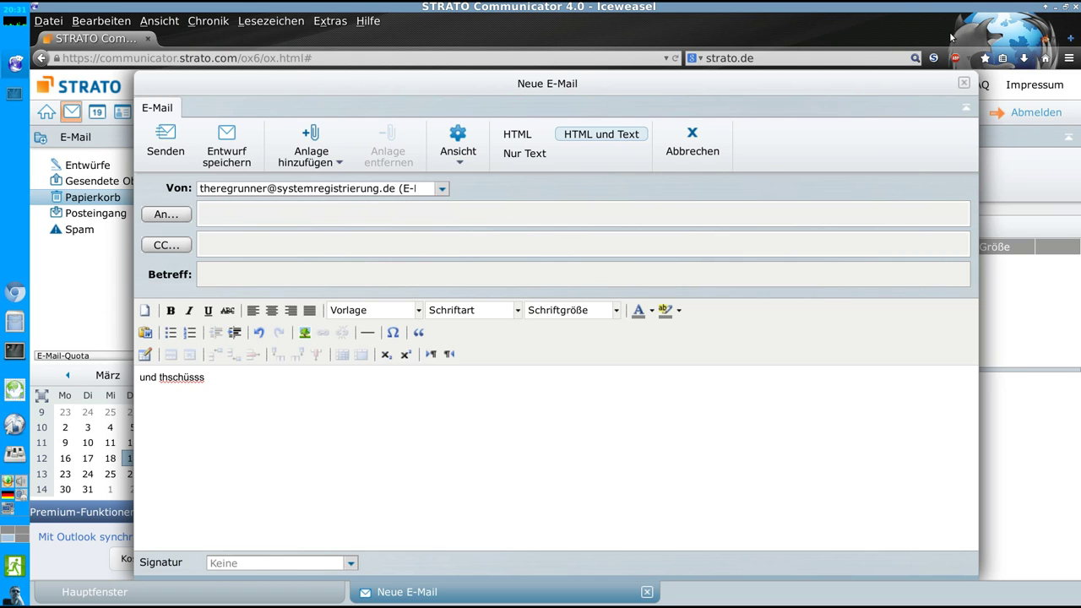
click(964, 83)
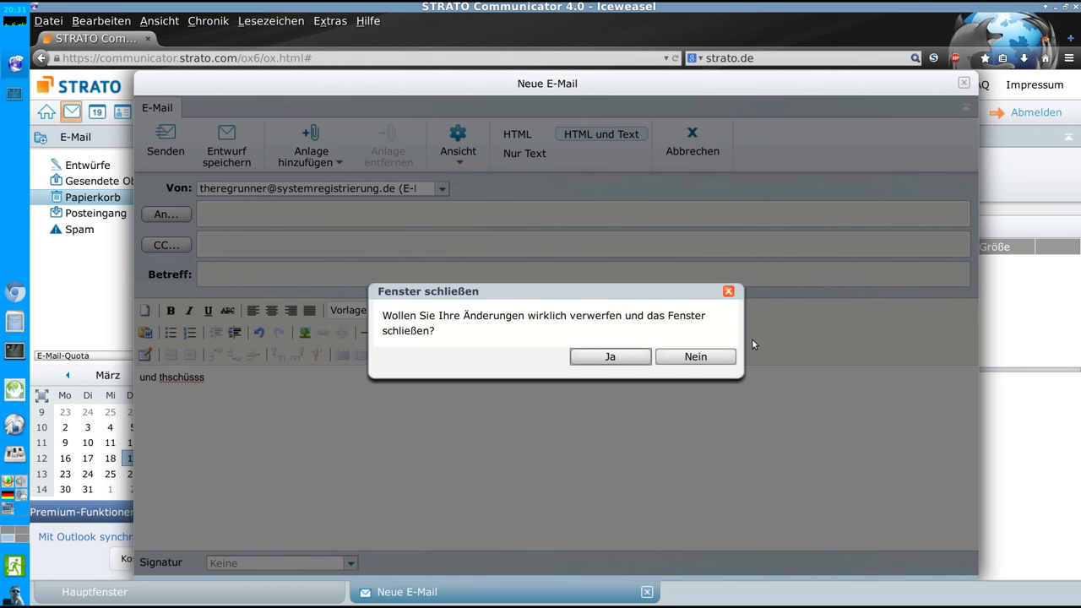
click(626, 358)
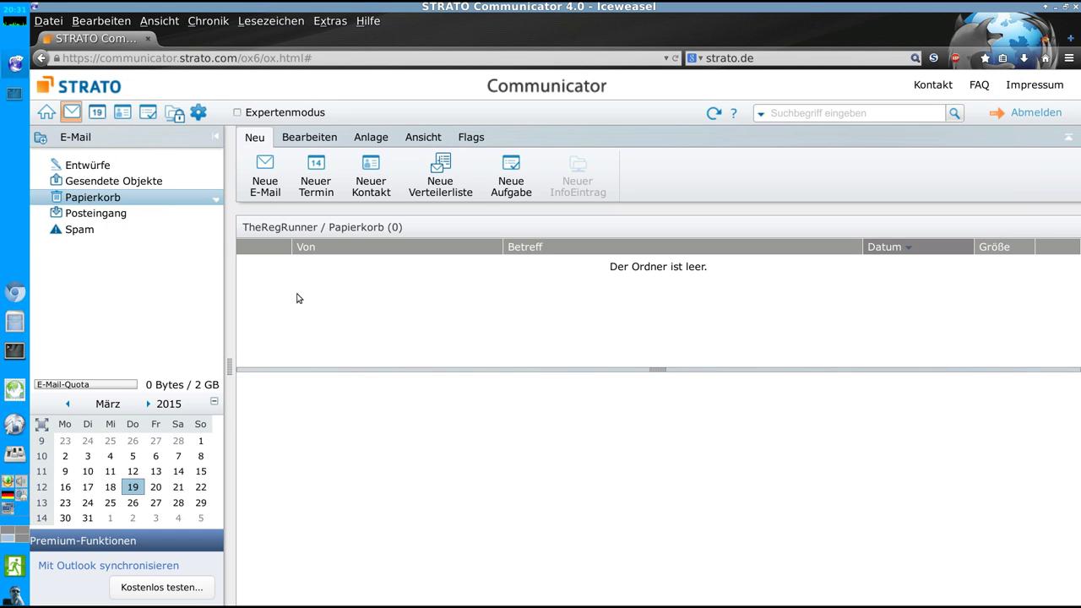
Look through the calendar's view, flag and new-item options, and the new-item options in the contacts module.
click(123, 198)
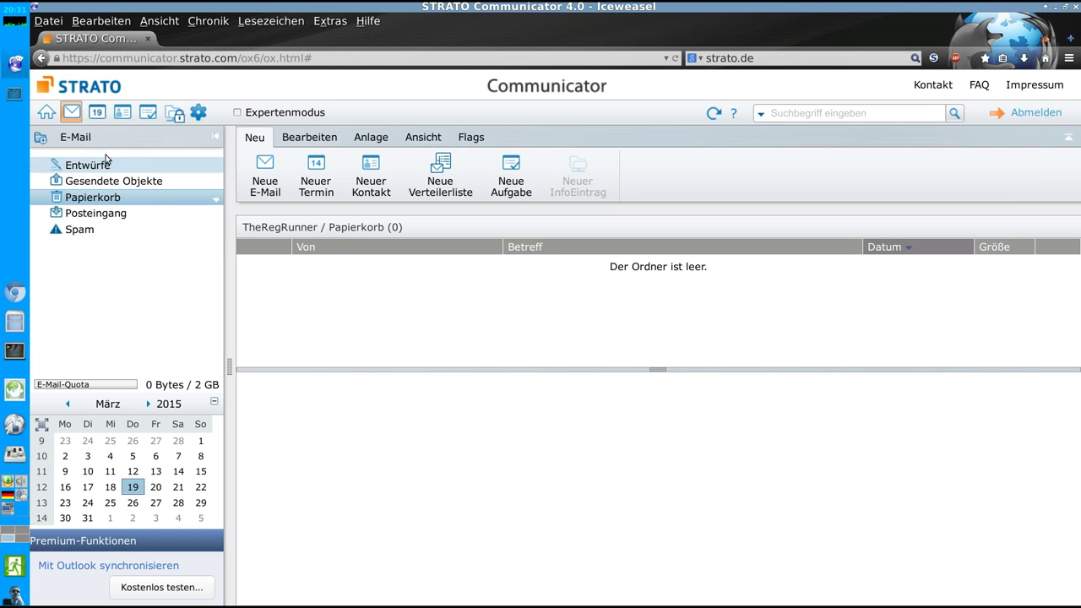
click(98, 114)
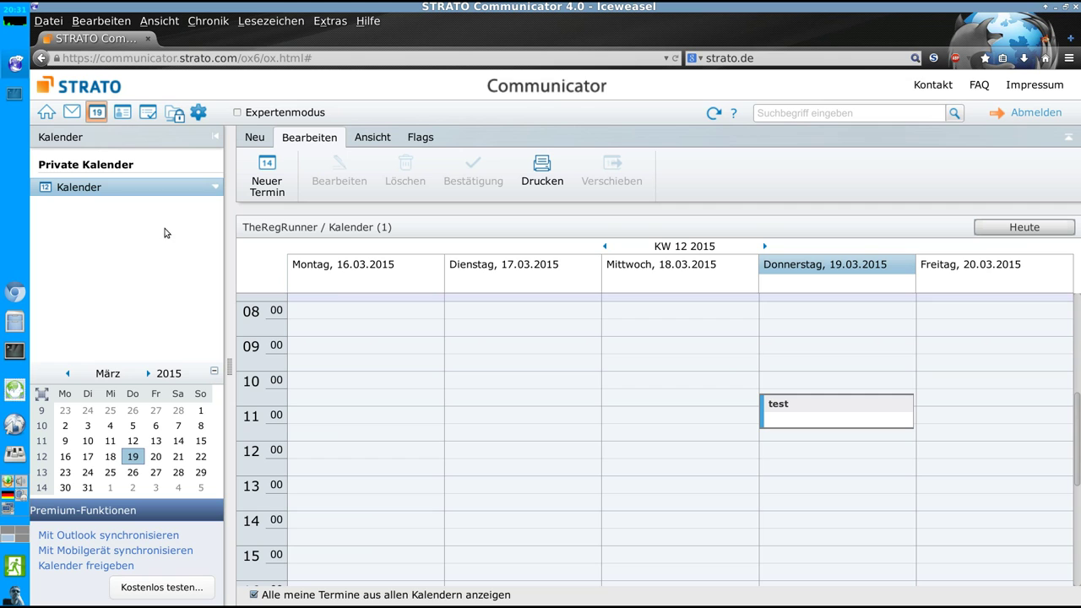
click(375, 142)
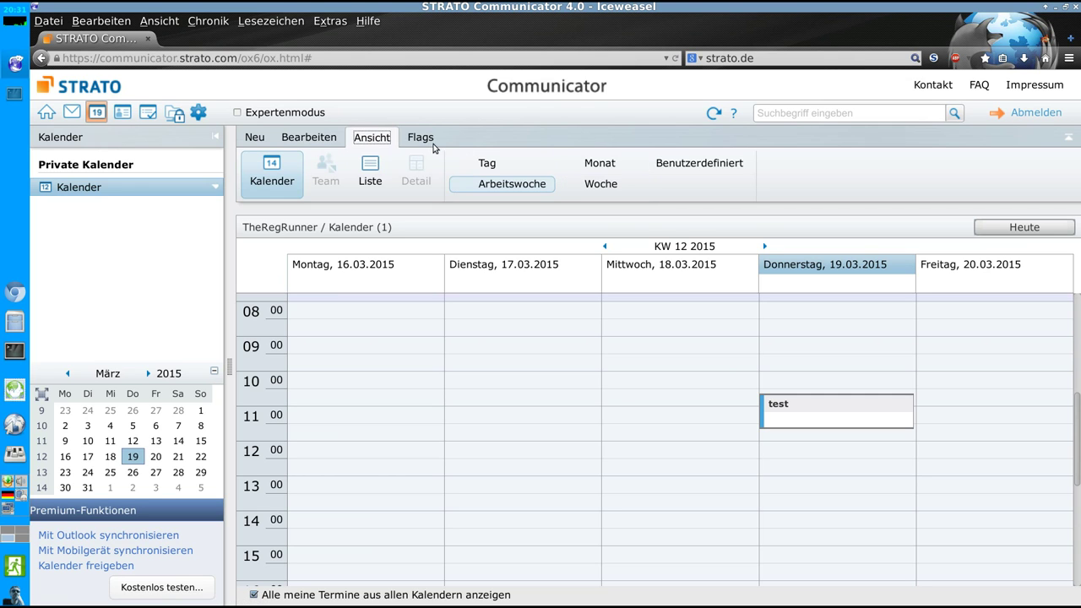
click(421, 138)
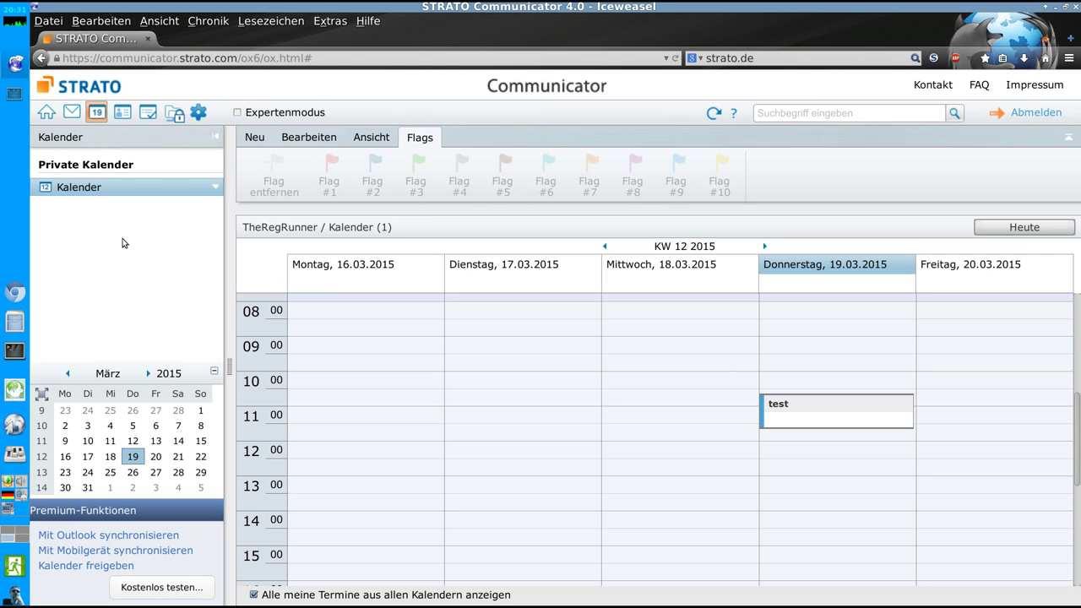
click(255, 136)
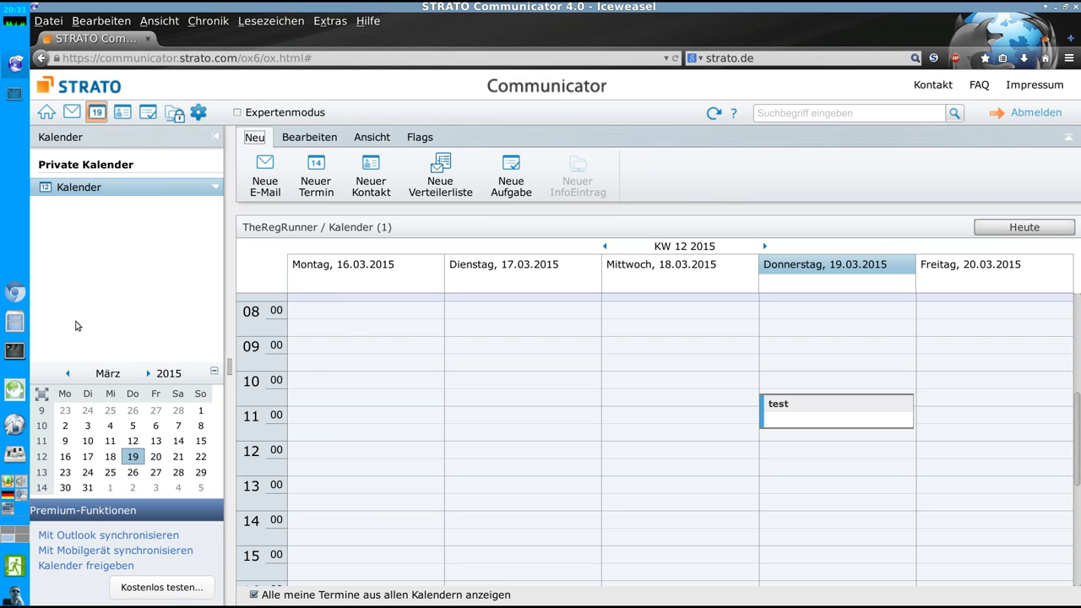
click(122, 112)
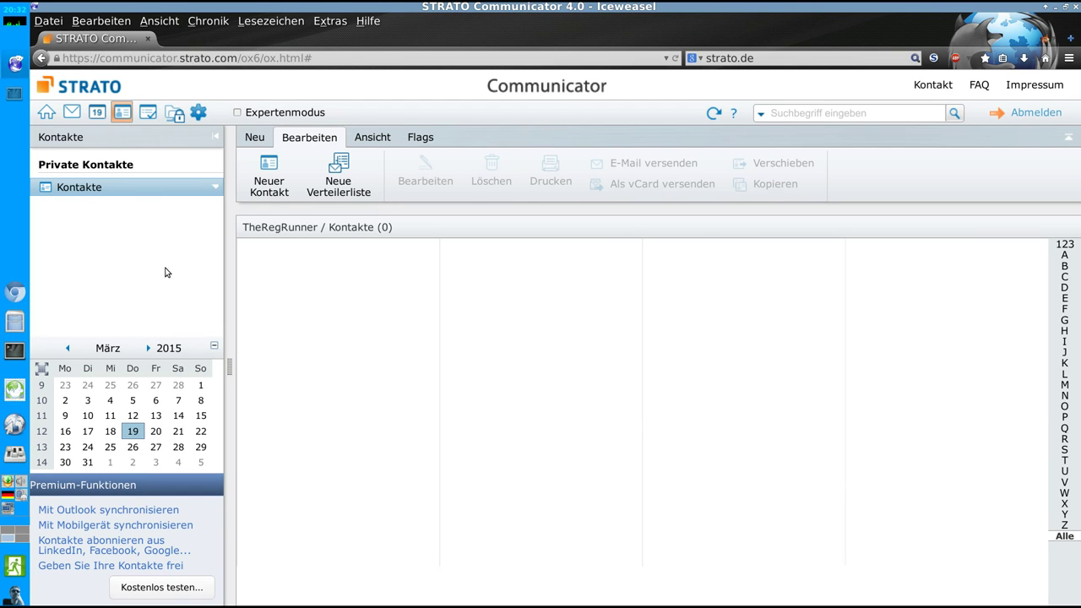
click(254, 137)
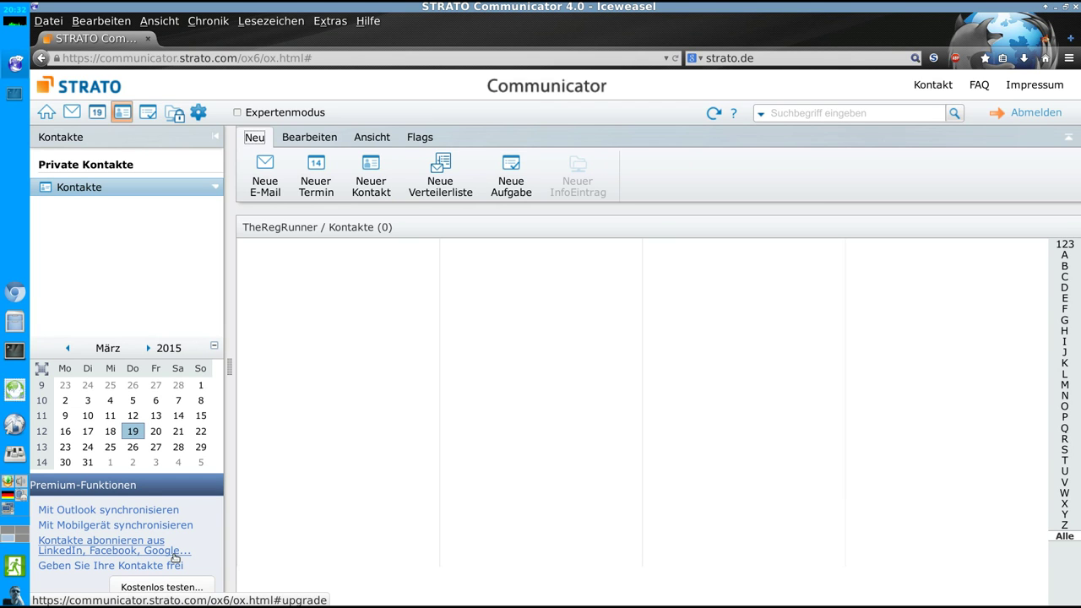
Go back to the e-mail module and enable Expertenmodus.
click(72, 112)
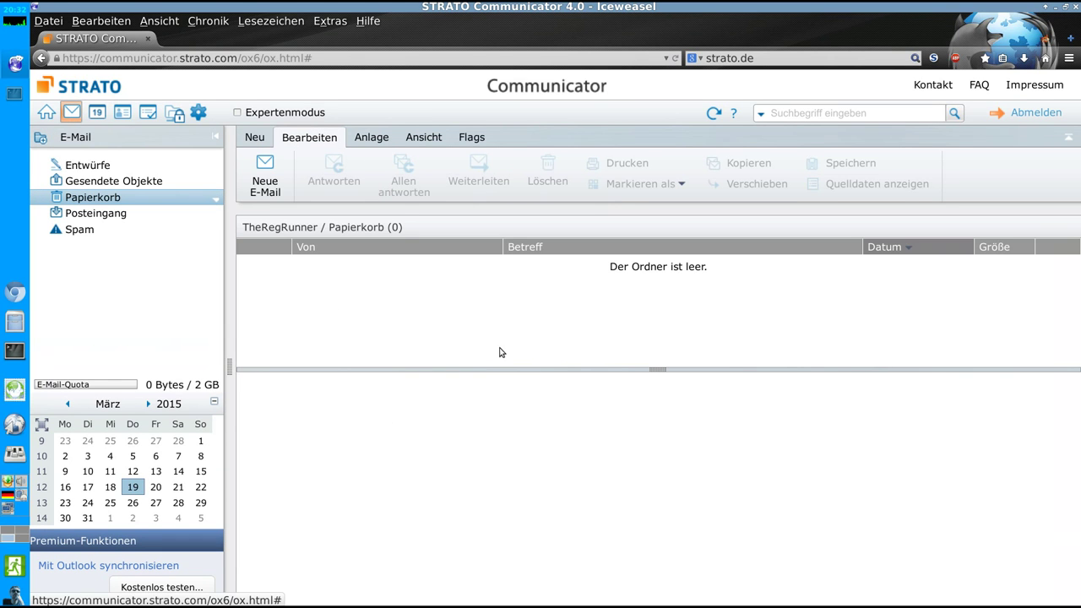
click(237, 112)
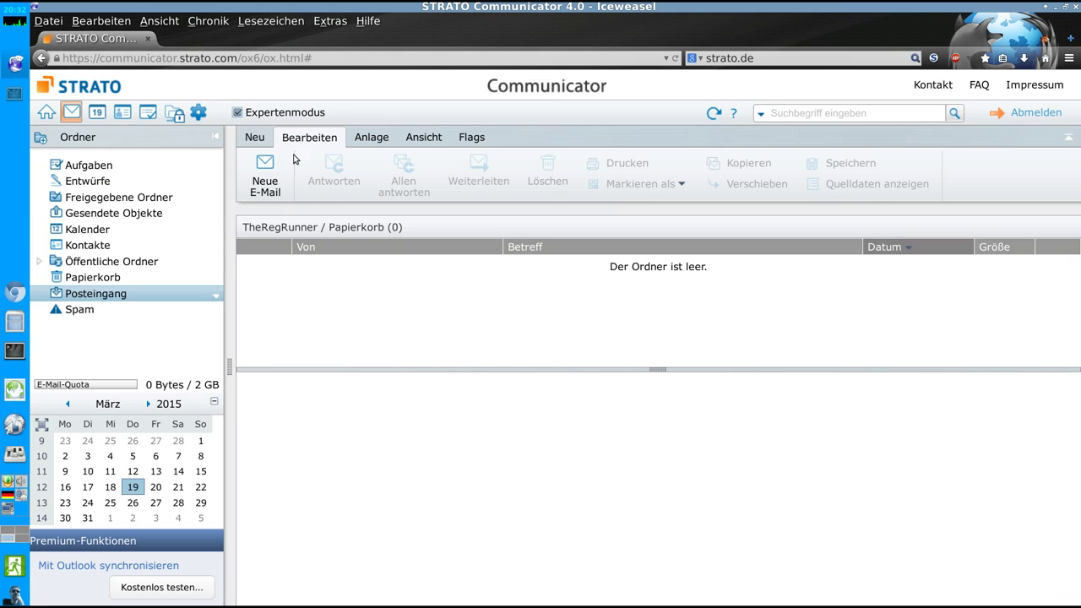
Open the settings and examine the entries under the E-Mail and Kalender categories.
click(197, 111)
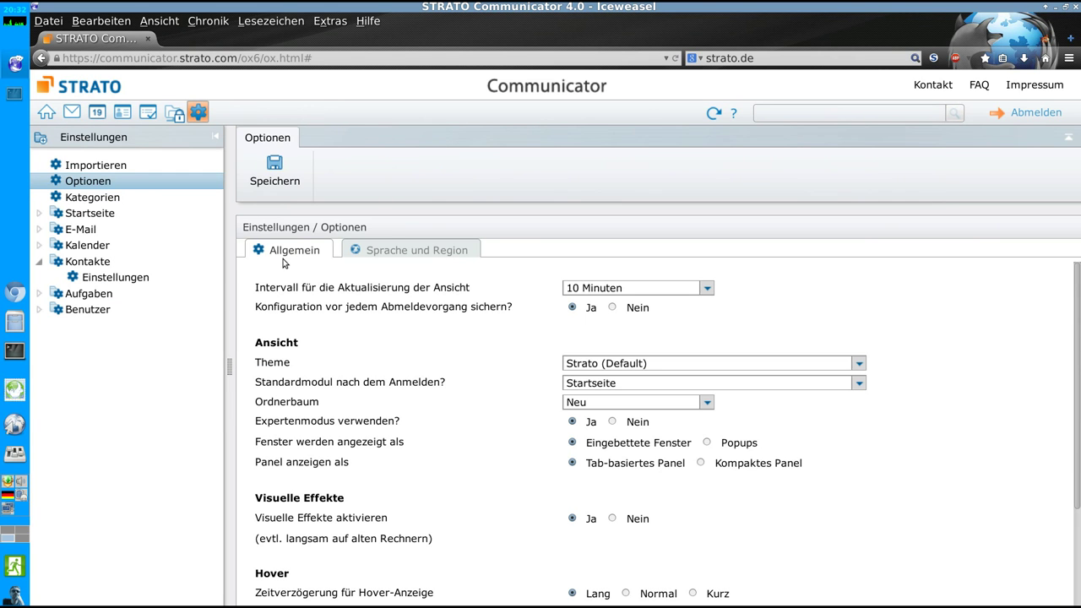
click(40, 230)
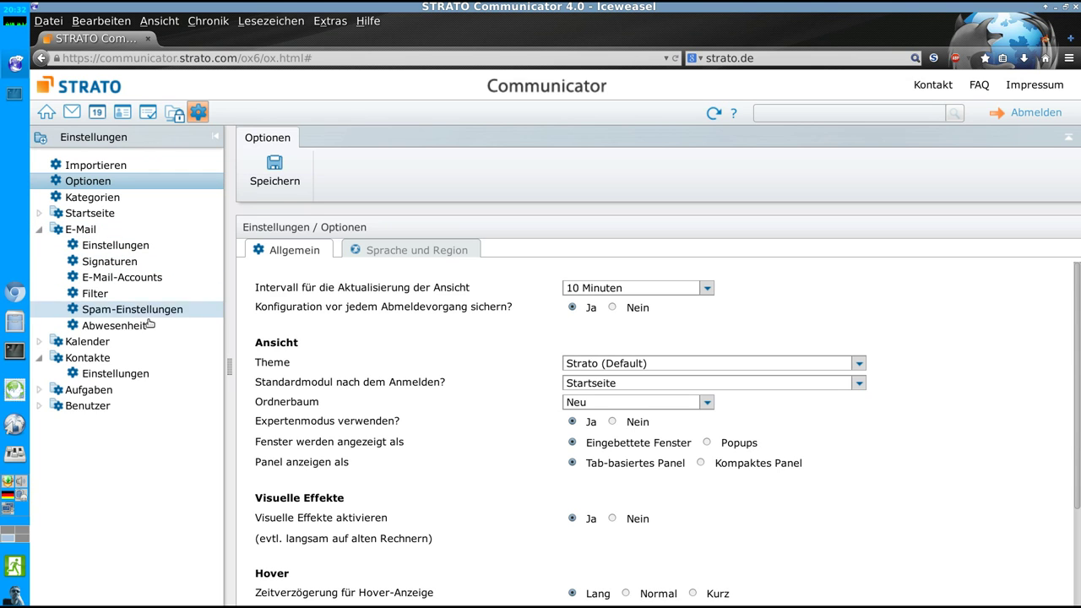
click(39, 342)
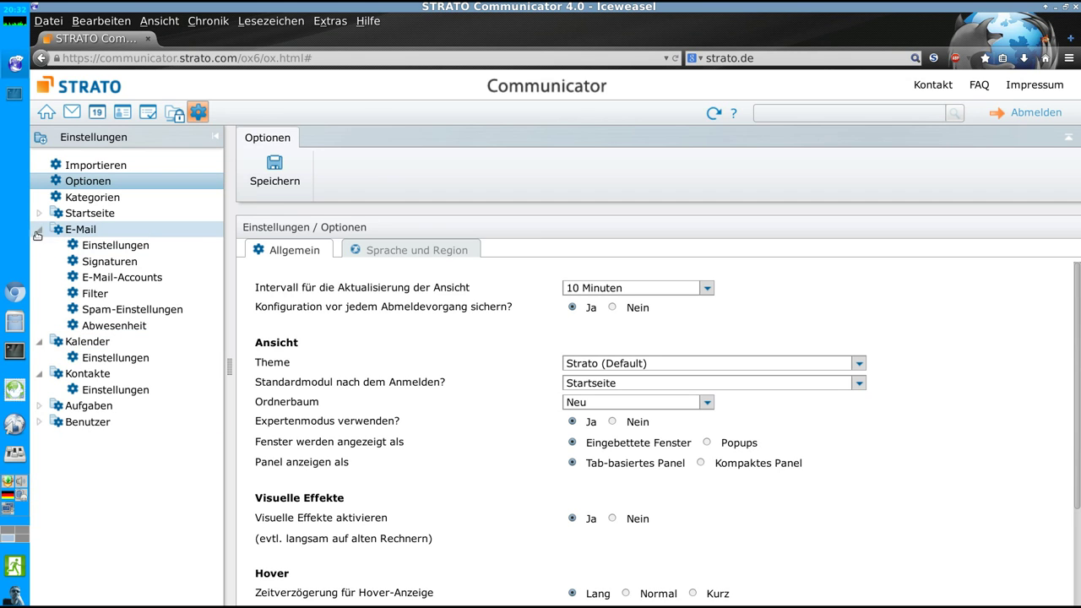
click(39, 230)
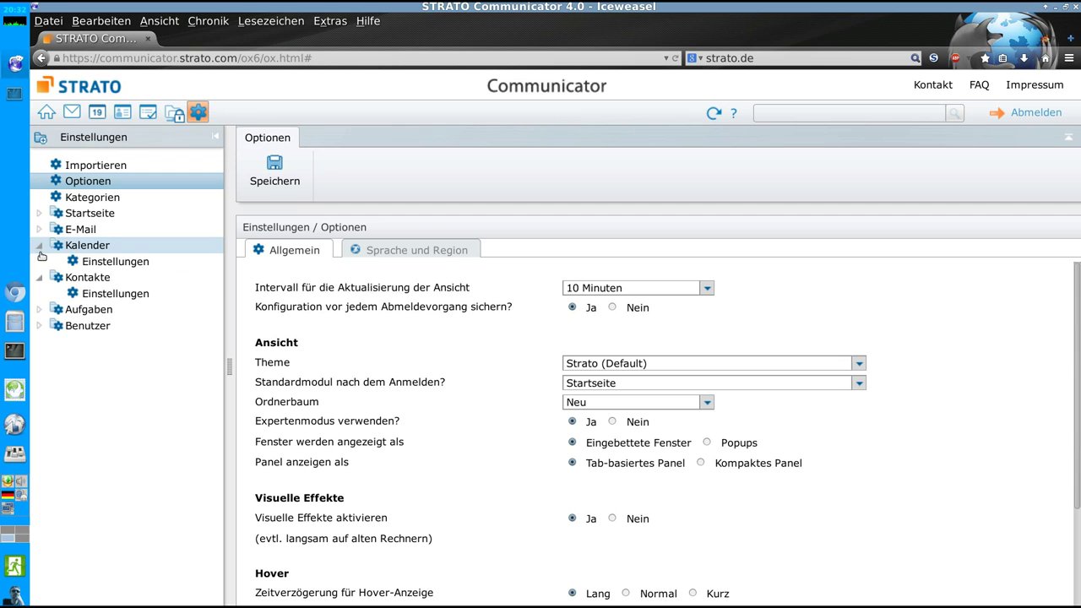
Collapse the Kalender and Kontakte categories in the settings tree and return to the start page.
click(40, 245)
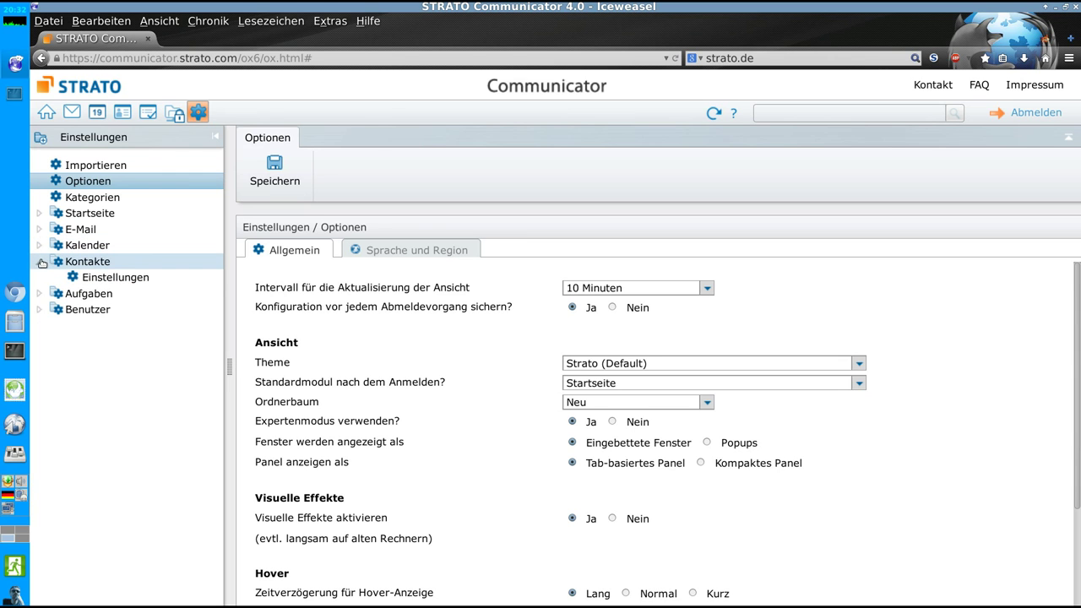
click(41, 262)
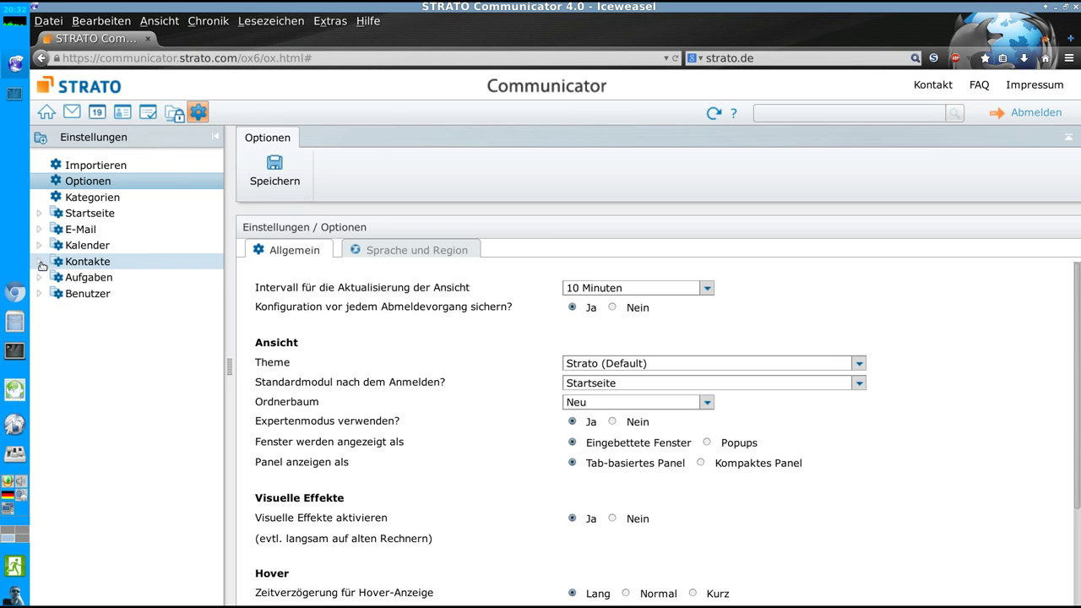
click(47, 112)
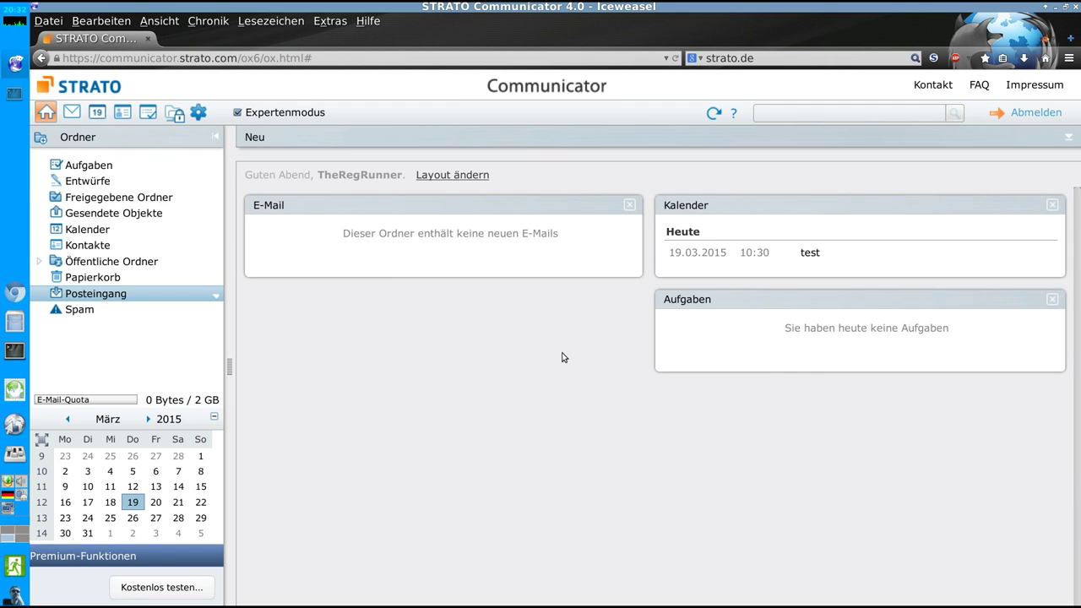
Take the browser window out of its maximized state, move it across the desktop and maximize it again.
drag(639, 6, 677, 64)
drag(818, 68, 889, 92)
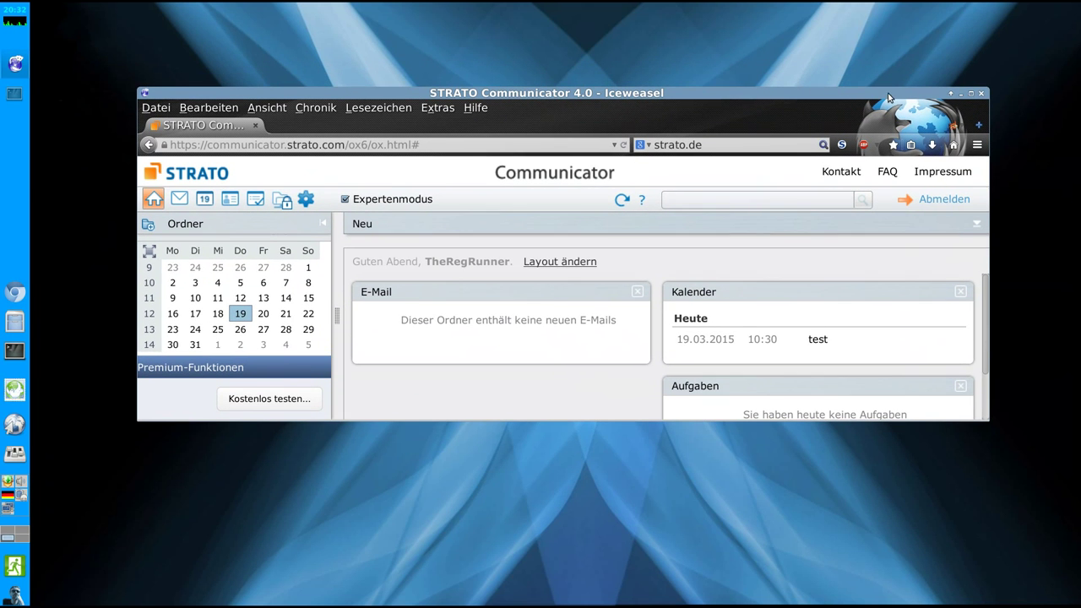
click(971, 94)
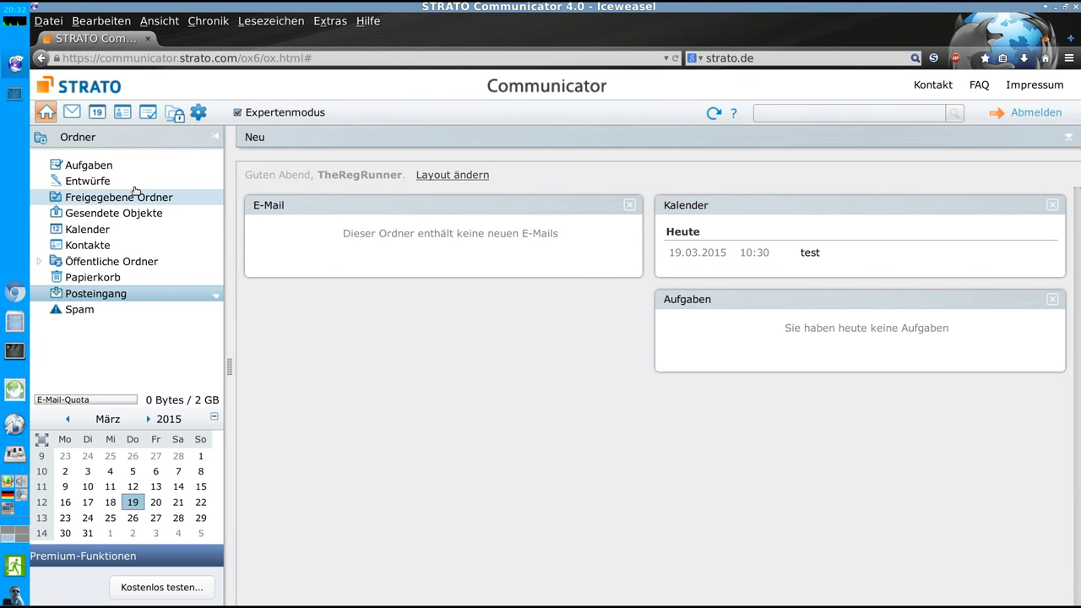
Disable Expertenmodus and move the Kalender box on the start page above the E-Mail box.
click(238, 113)
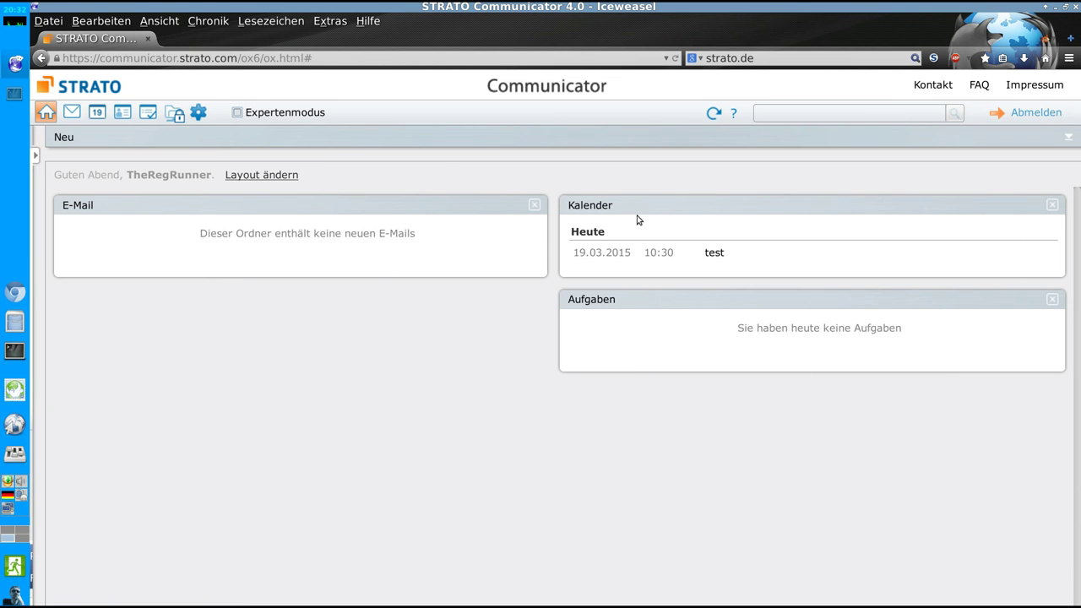
drag(671, 206, 168, 207)
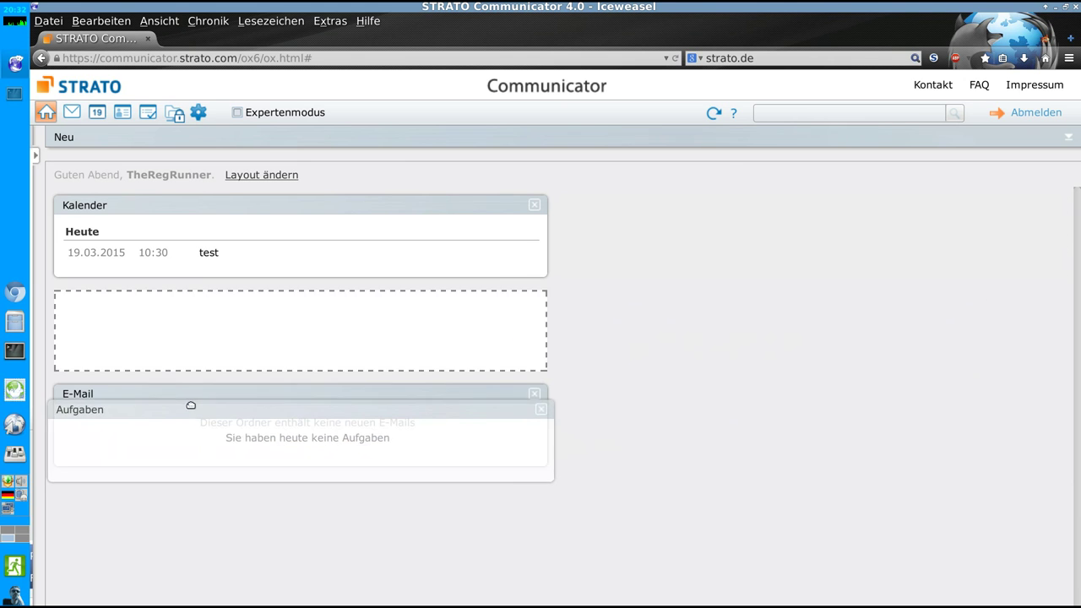